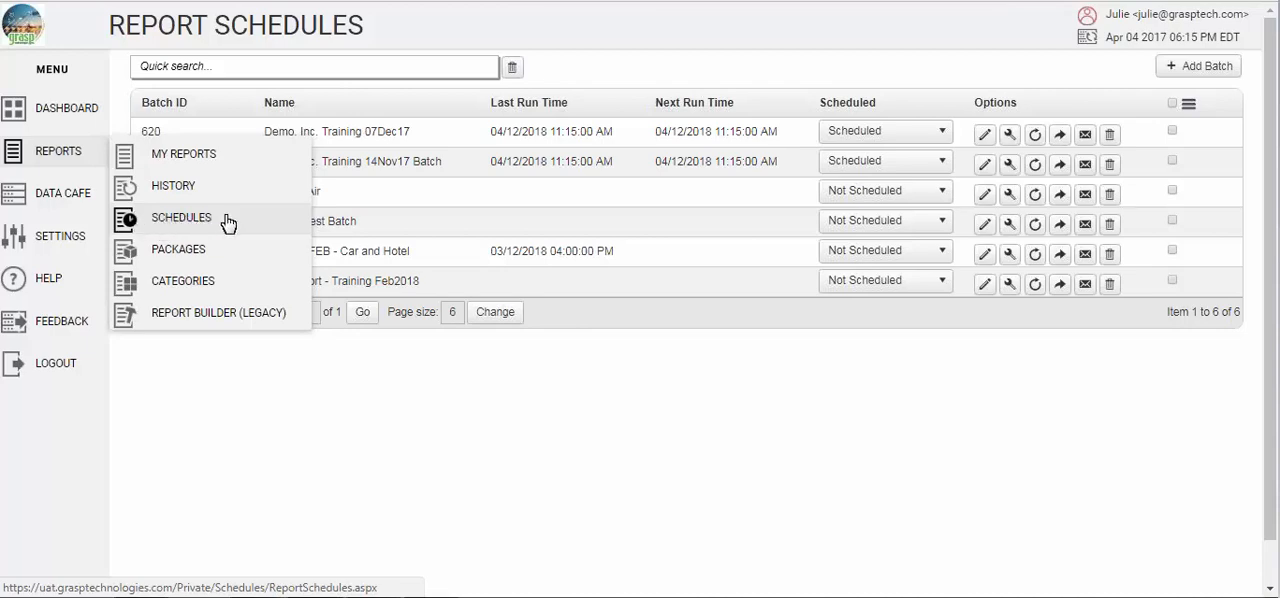
Start a new report batch and name it "Demo Batch"
left_click(1208, 68)
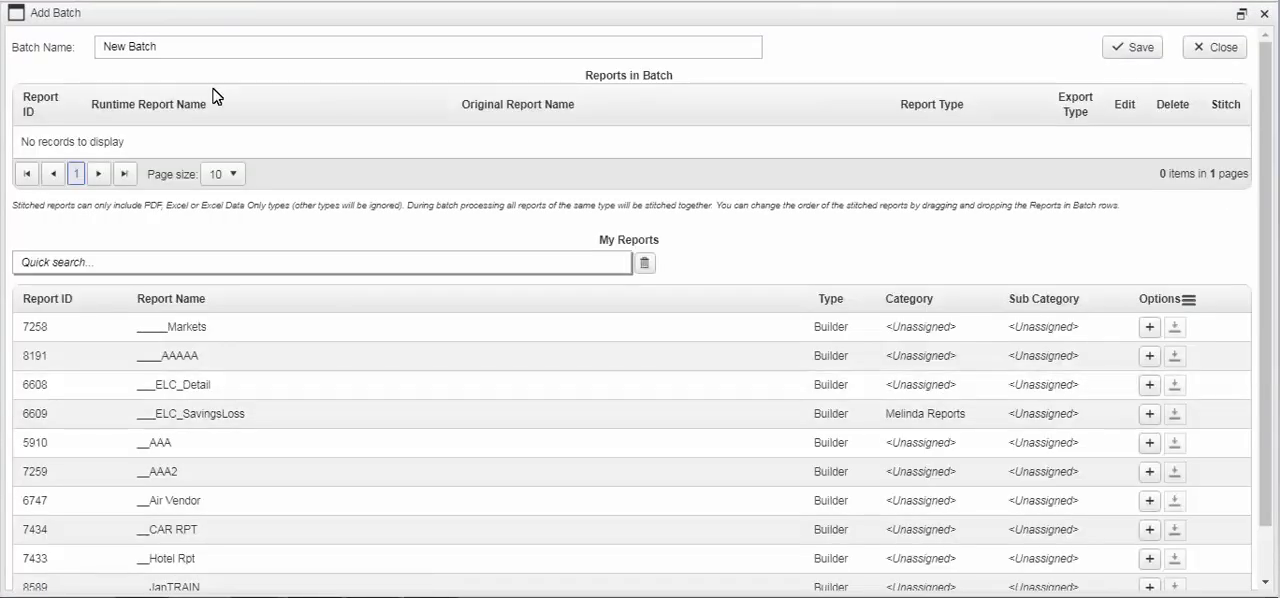
left_click_drag(162, 47, 96, 48)
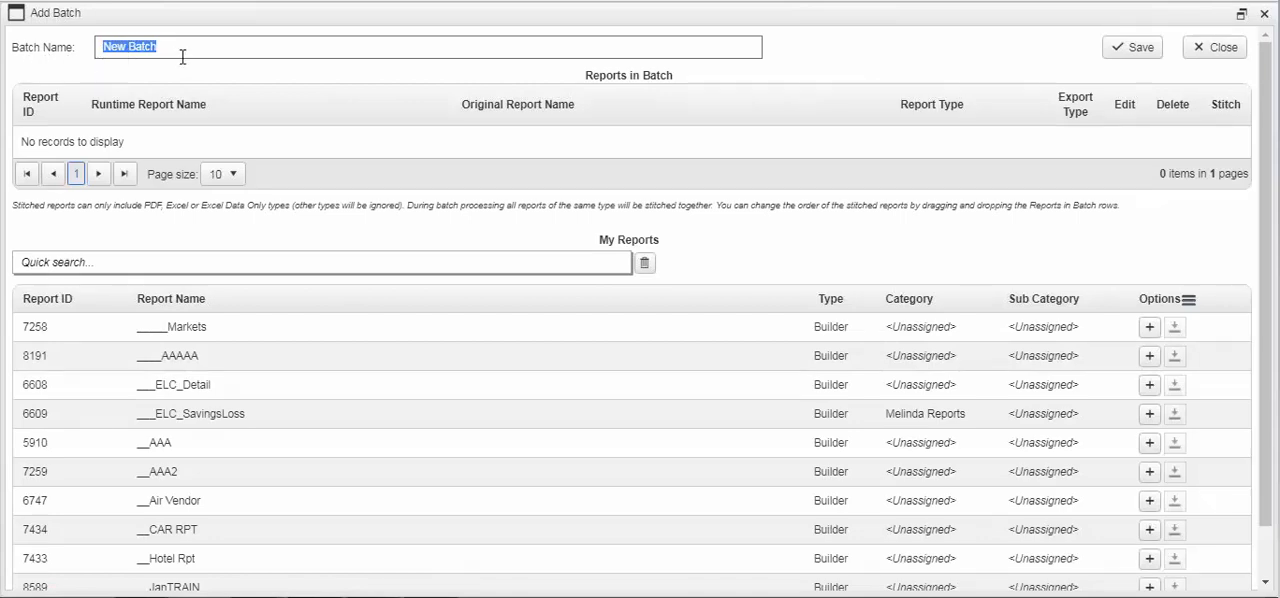
type("Demo")
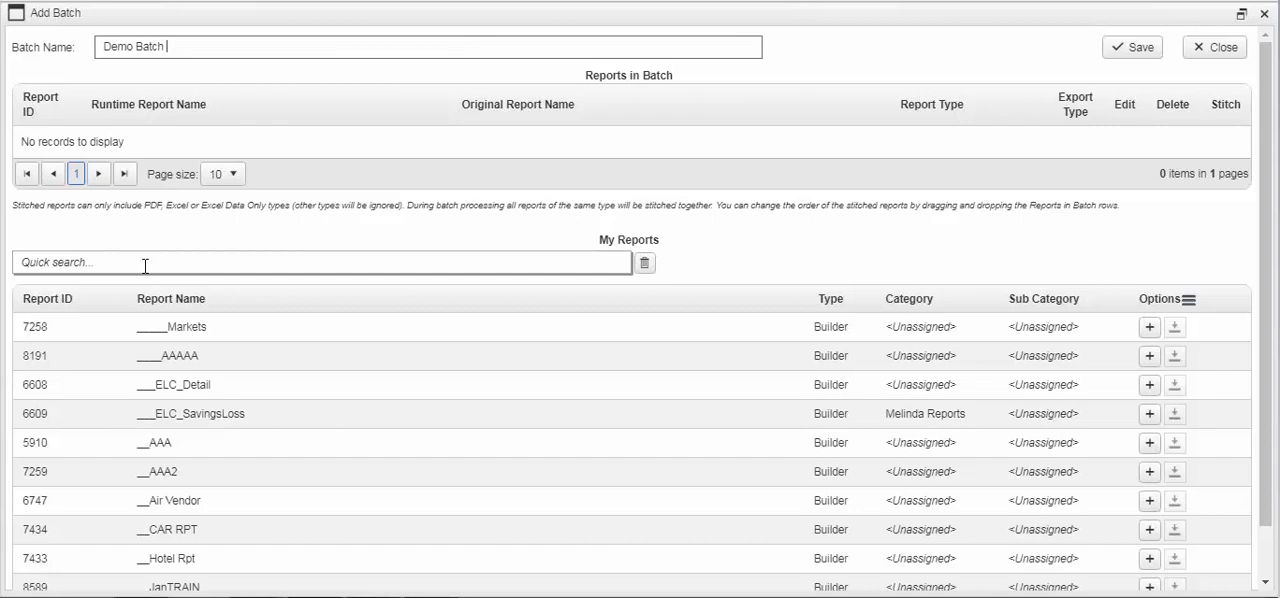
Filter the My Reports list by type so only Standard Report entries are shown
right_click(55, 308)
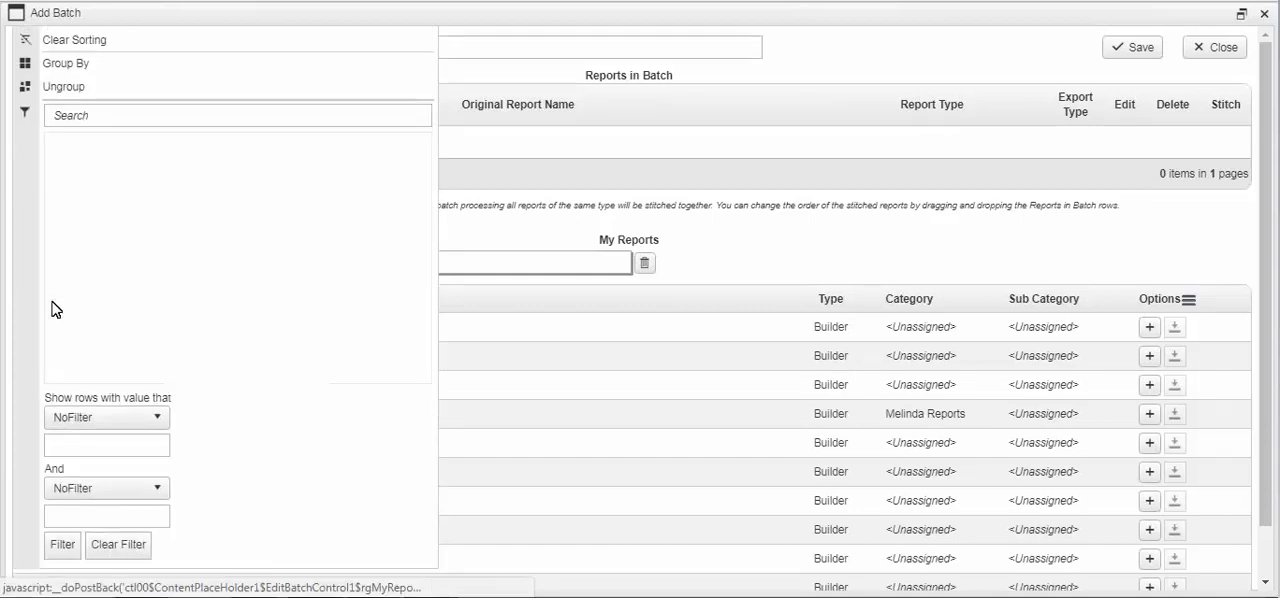
left_click(478, 236)
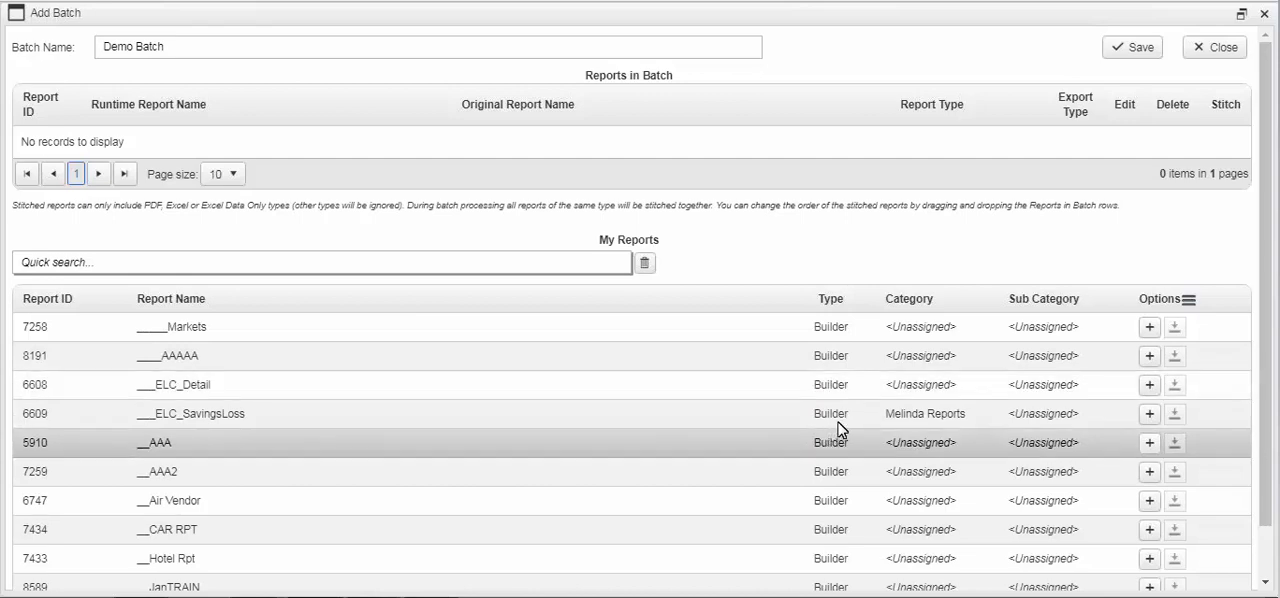
right_click(837, 306)
left_click(834, 182)
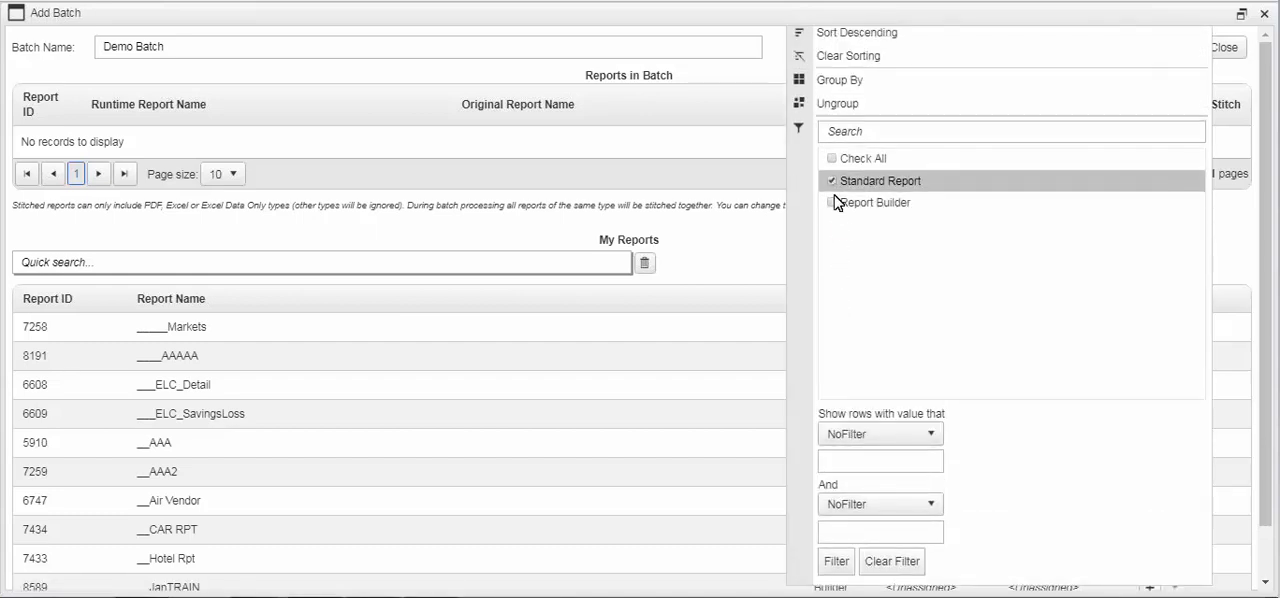
left_click(840, 561)
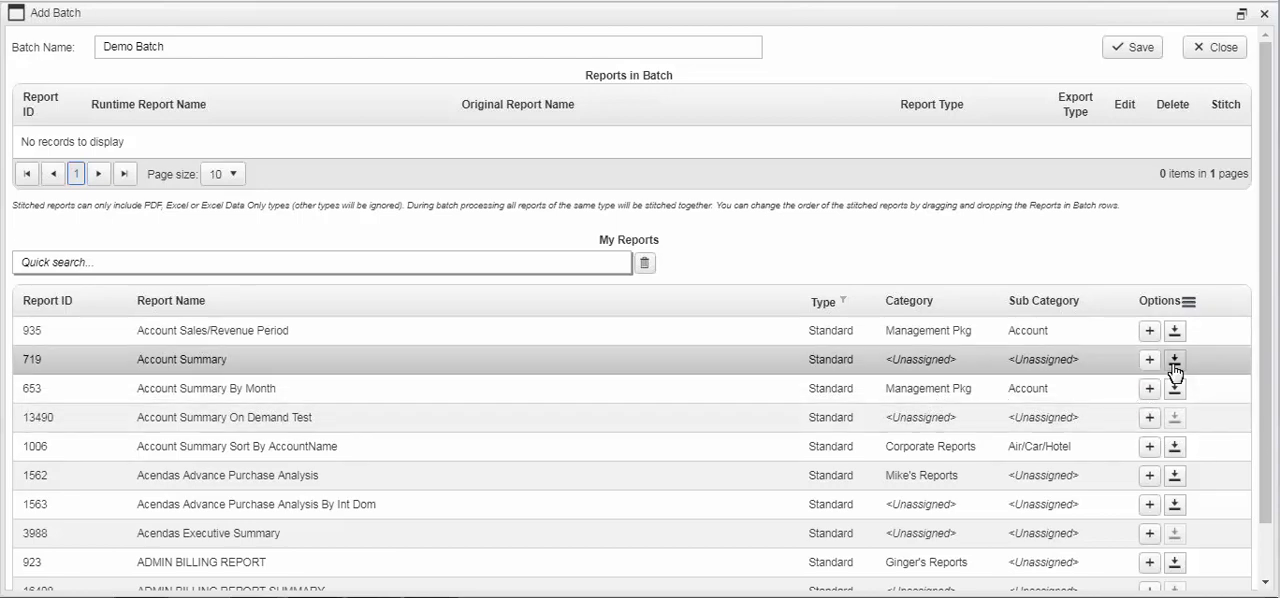
Add the Account Summary report (ID 719) to the batch with the runtime report name "Account Summary - Monthly"
mouse_move(1174, 364)
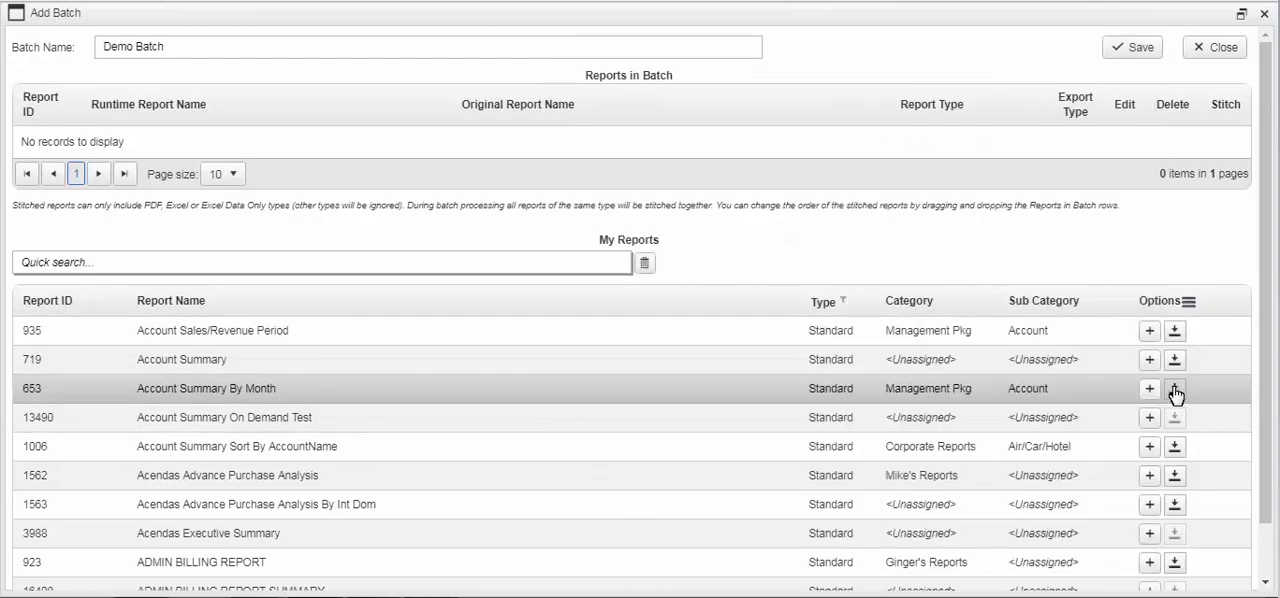
mouse_move(1175, 388)
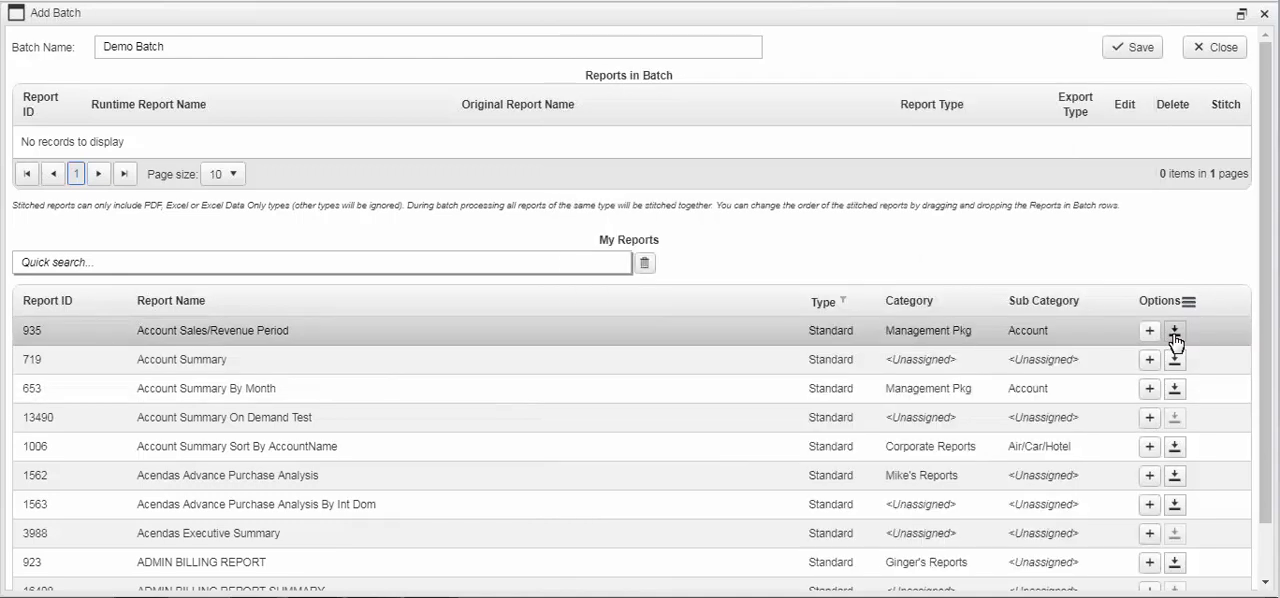
mouse_move(1175, 342)
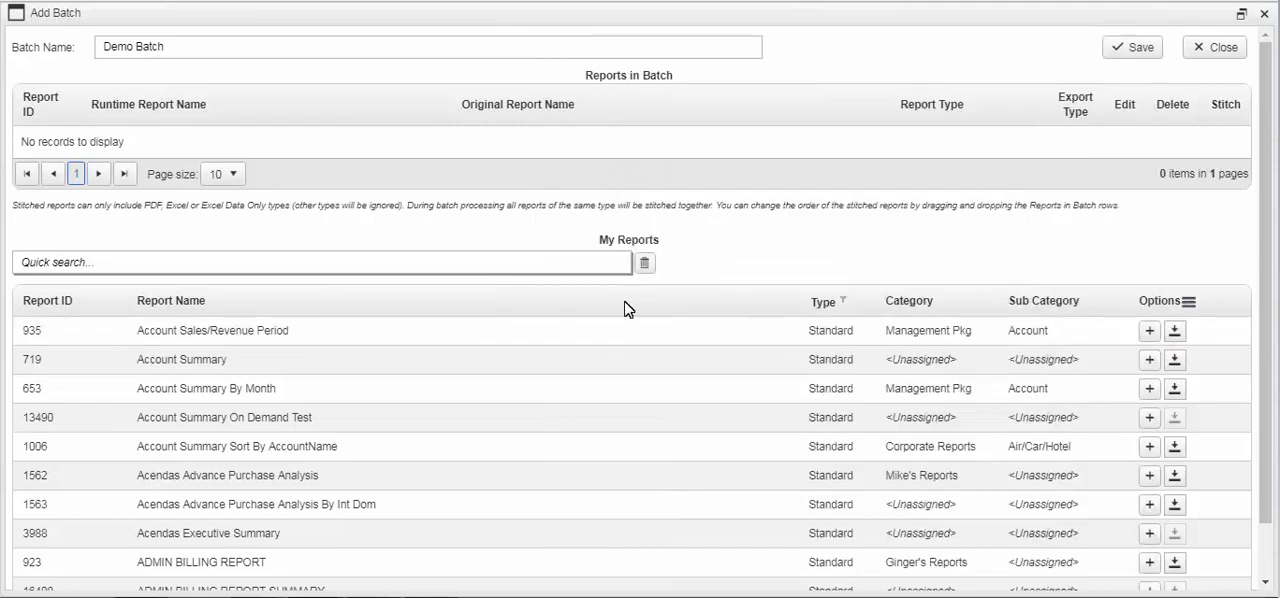
left_click(1150, 362)
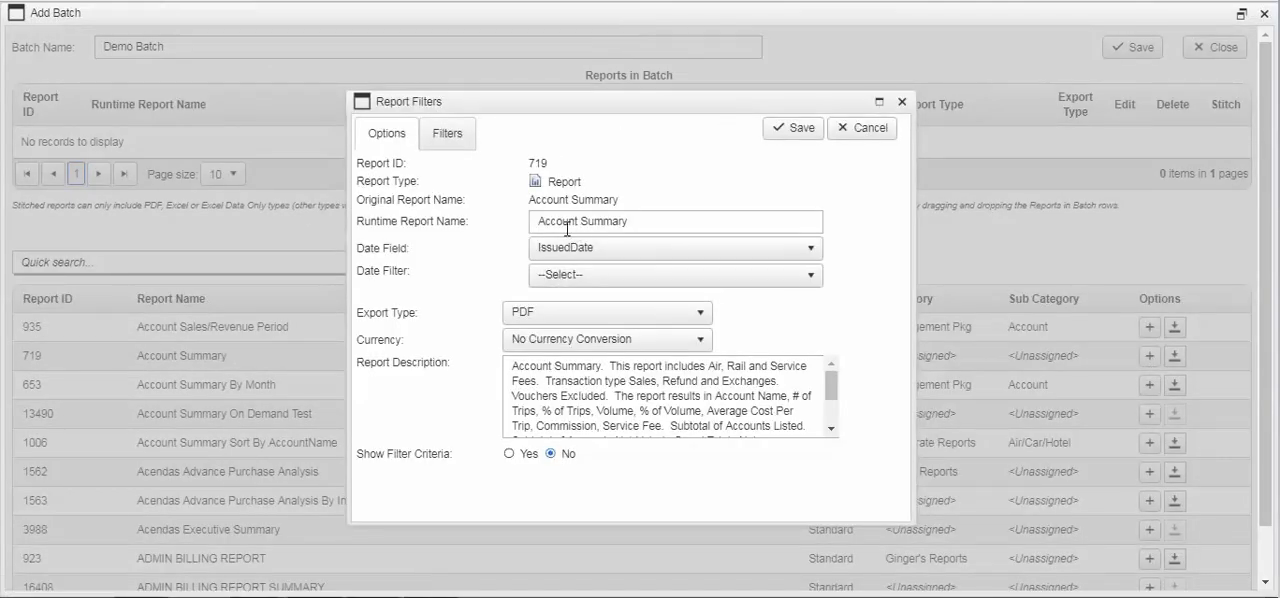
triple_click(649, 222)
left_click(666, 218)
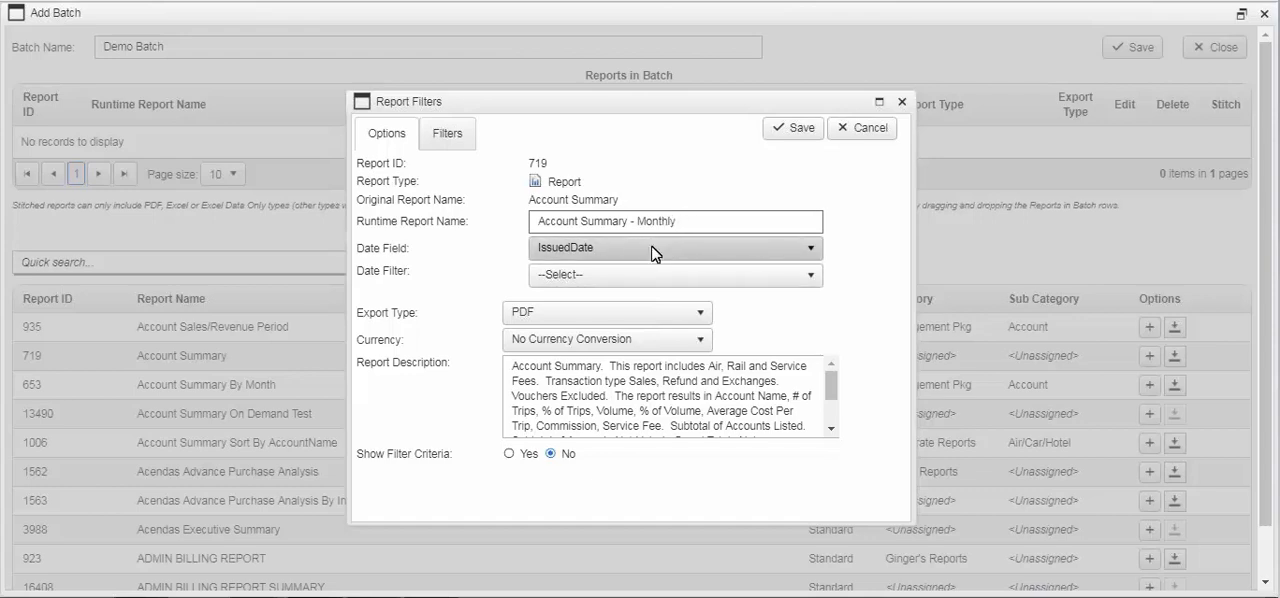
Set the report's date filter to Previous Month, keeping IssuedDate as the date field and PDF as the export type
left_click(655, 252)
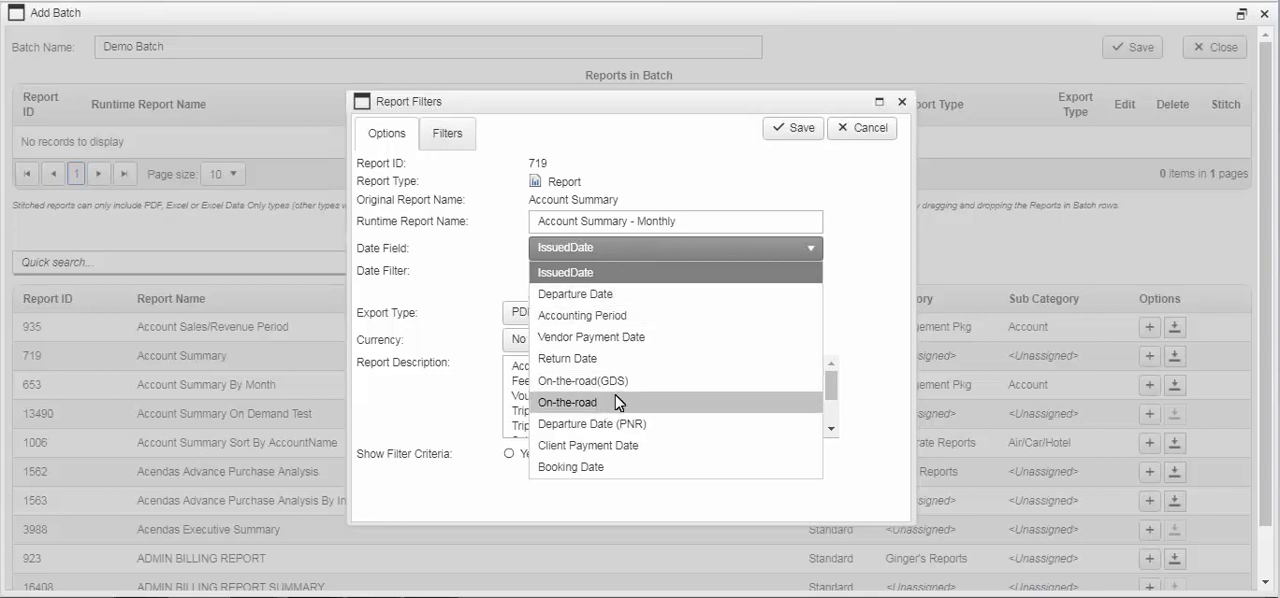
left_click(728, 180)
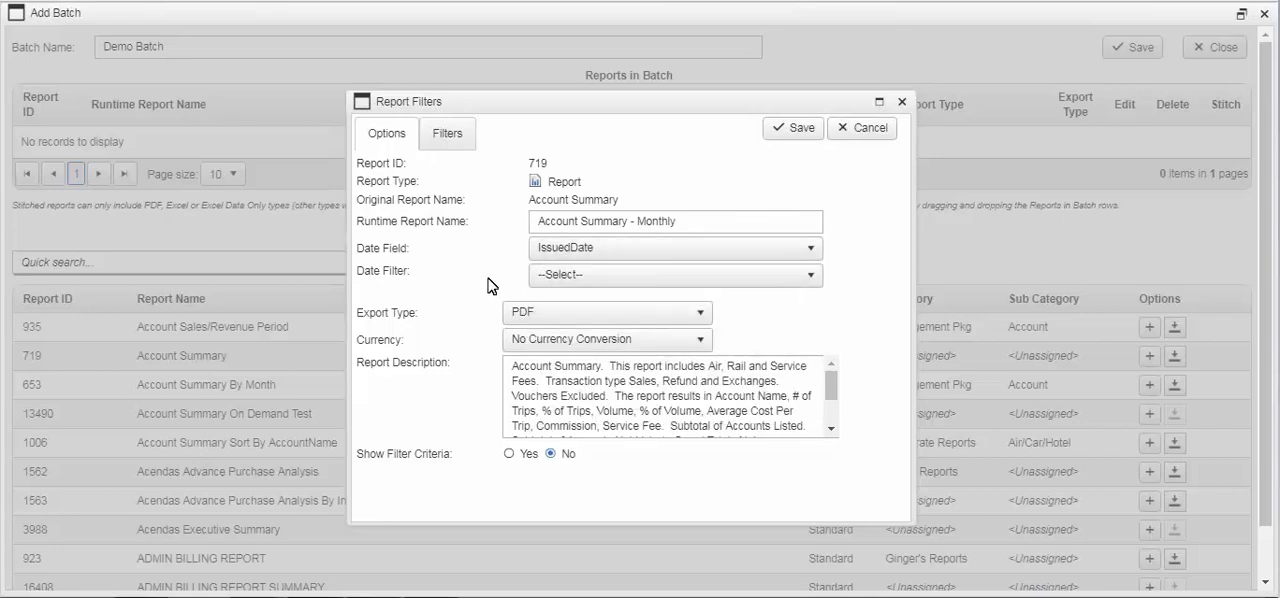
left_click(608, 276)
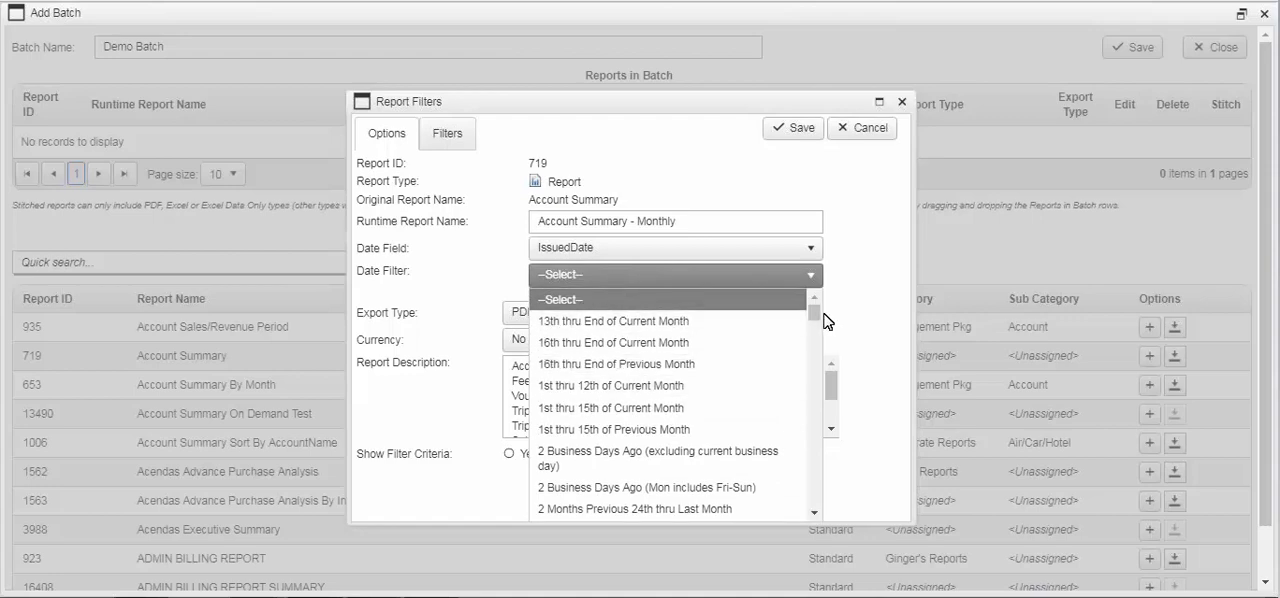
left_click_drag(815, 318, 818, 438)
left_click(606, 372)
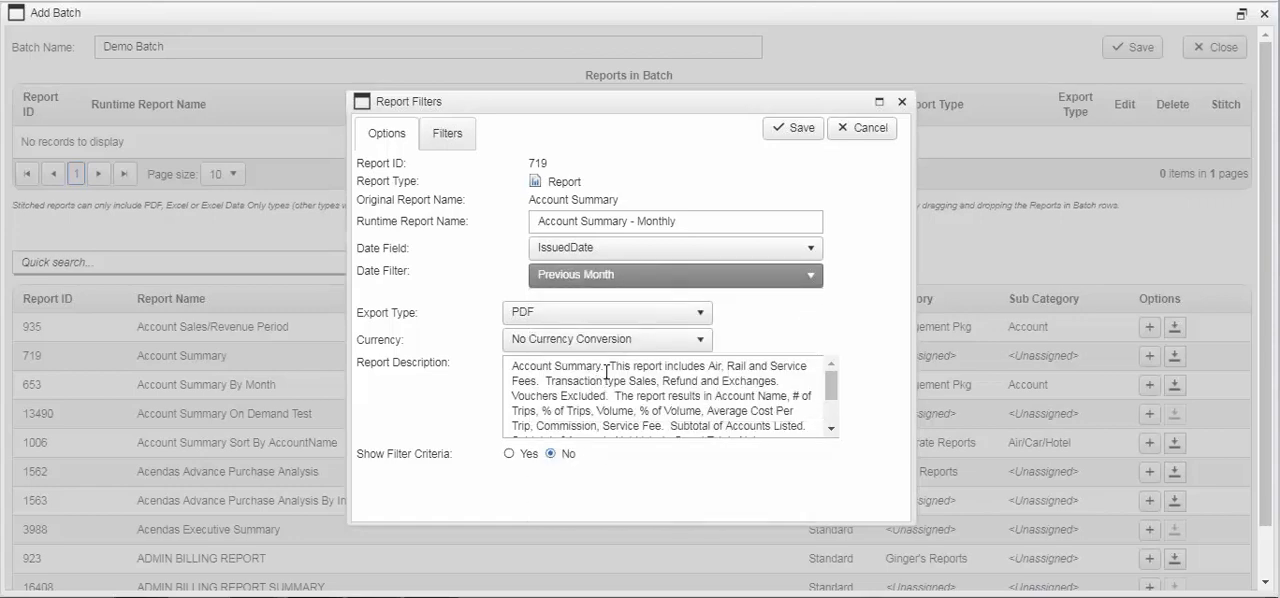
left_click(579, 320)
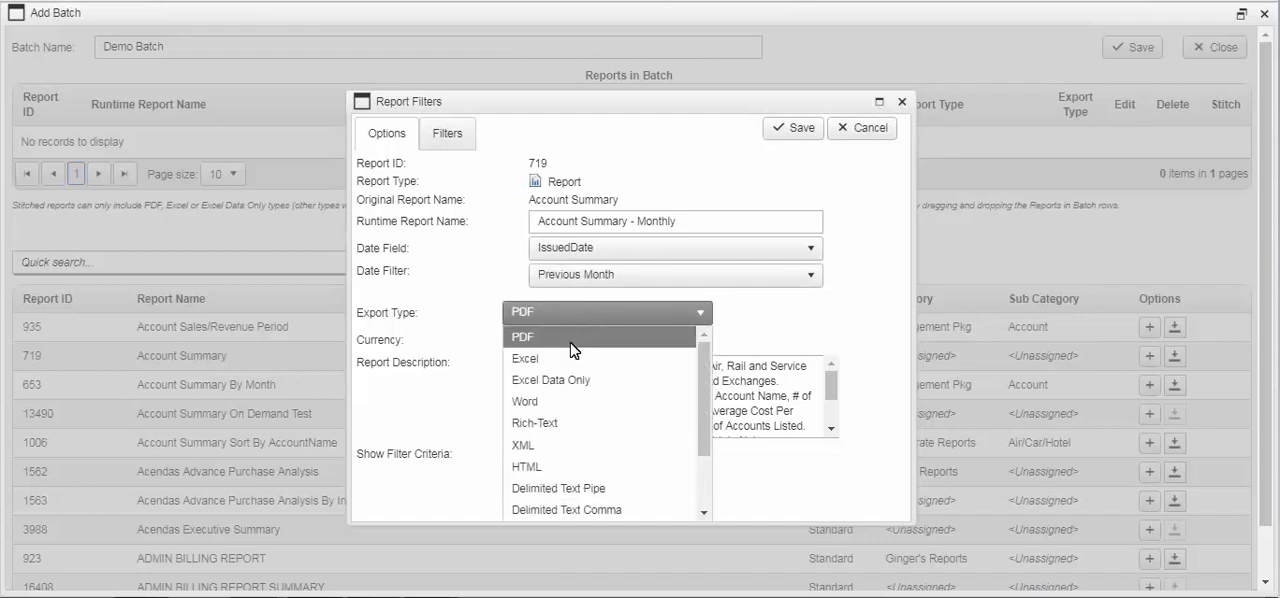
left_click(647, 314)
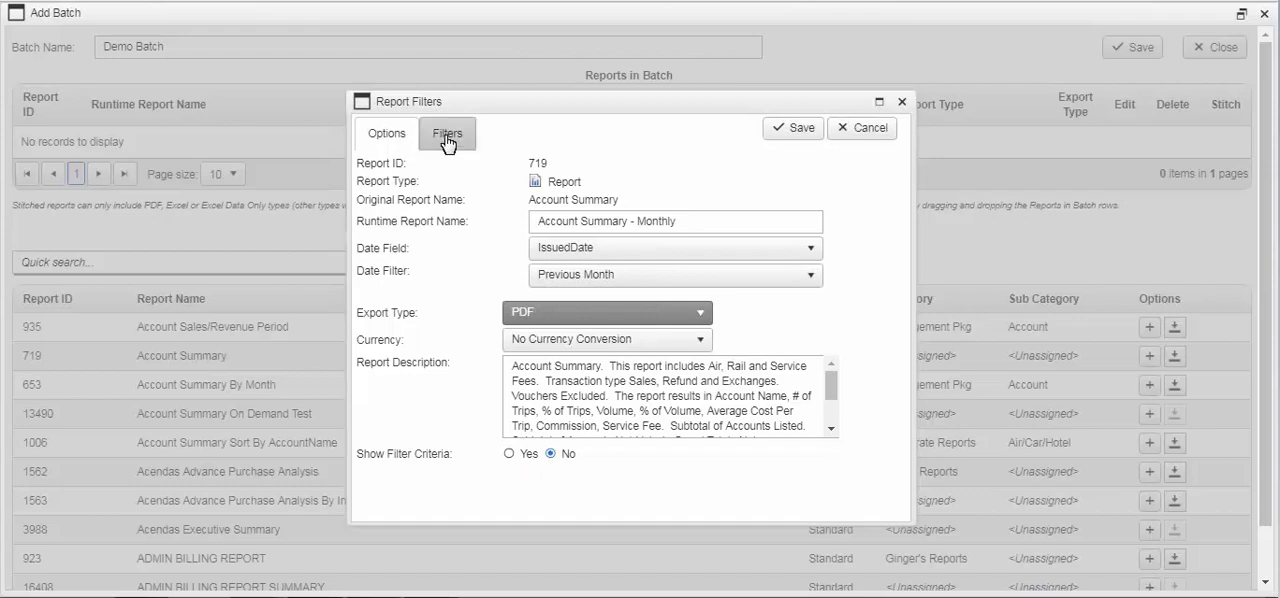
Limit the report to the corporation Demo, Inc., without extra data filters, and save it into the batch
left_click(507, 167)
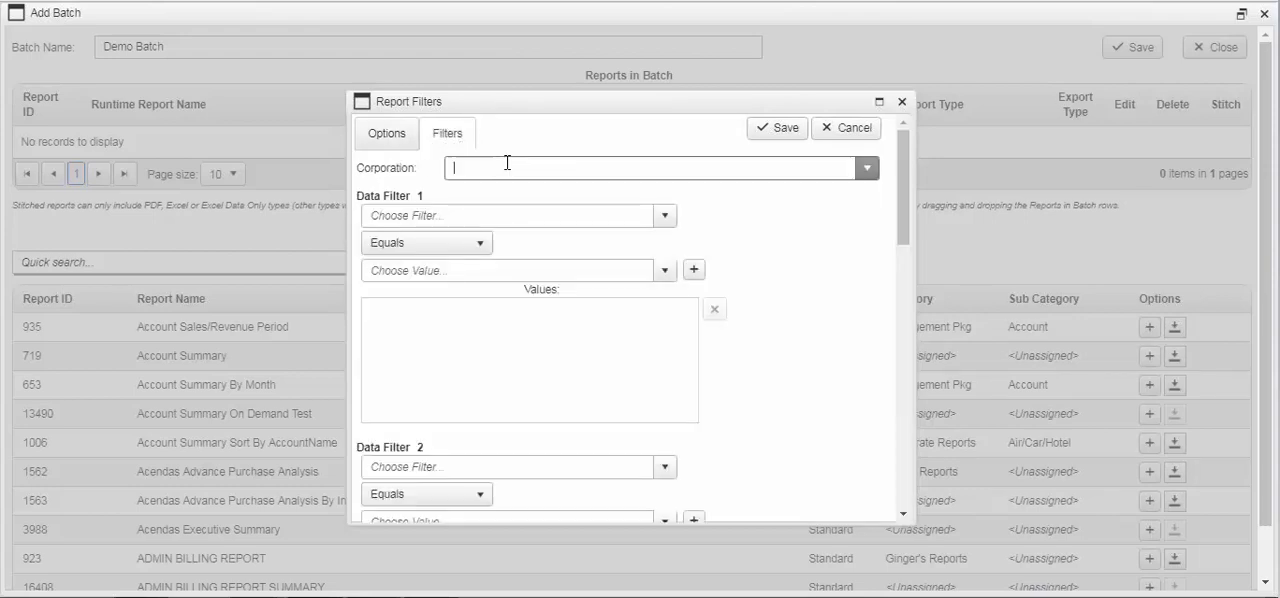
type("demo, in")
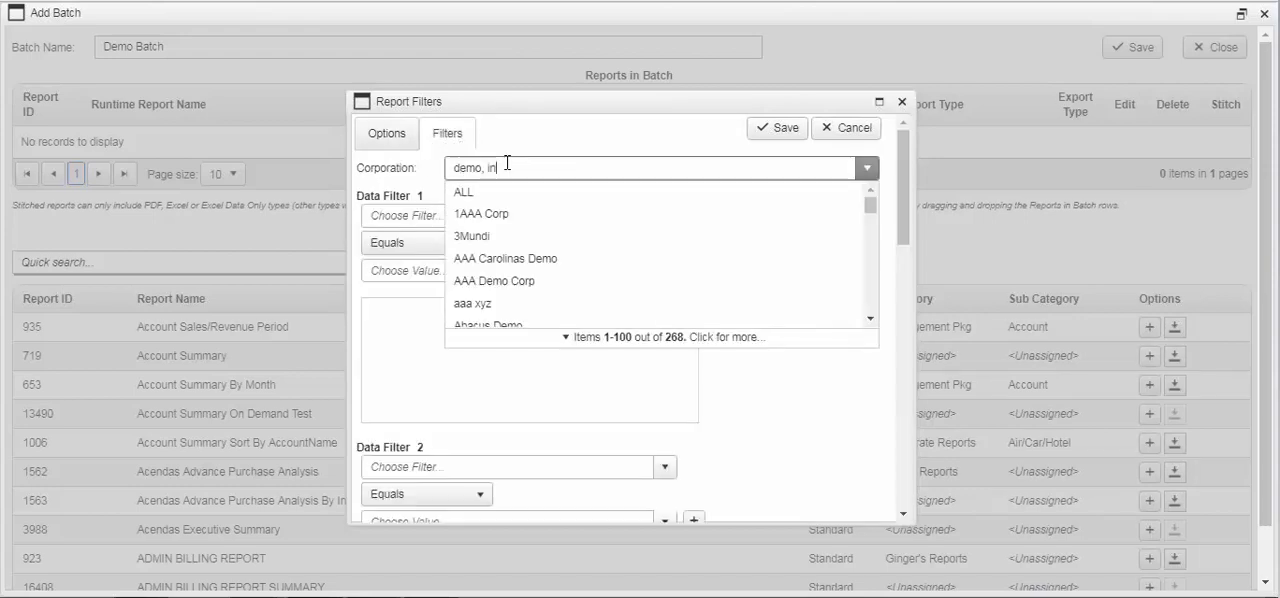
type("c")
left_click(512, 215)
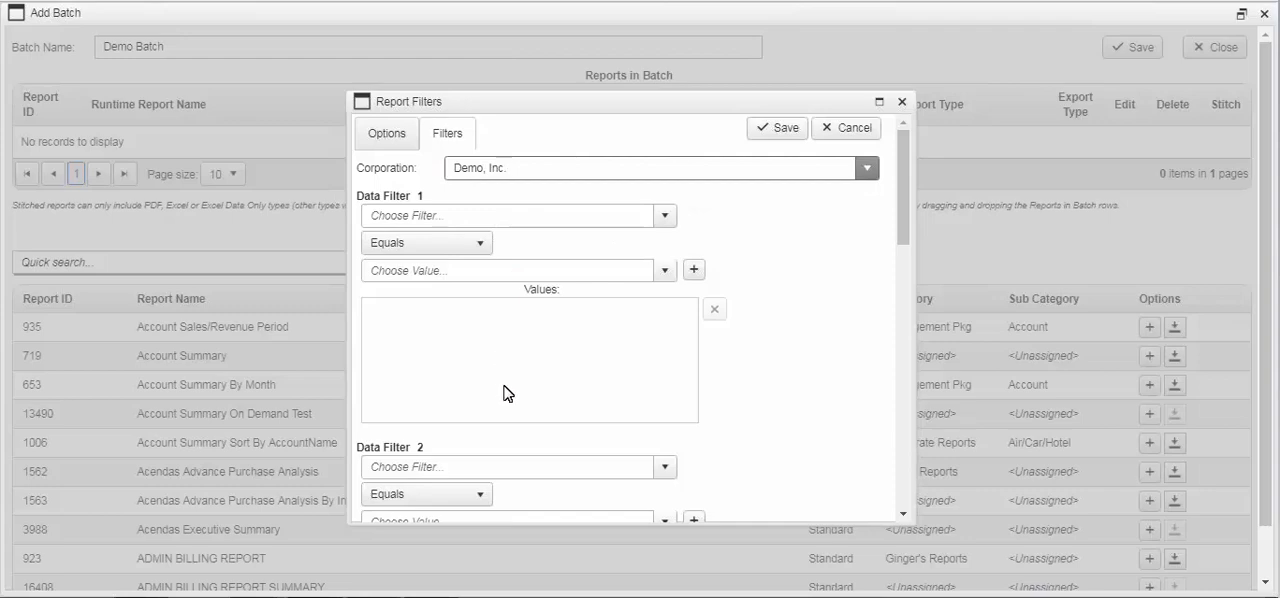
scroll(507, 383, "down", 2)
scroll(507, 383, "down", 6)
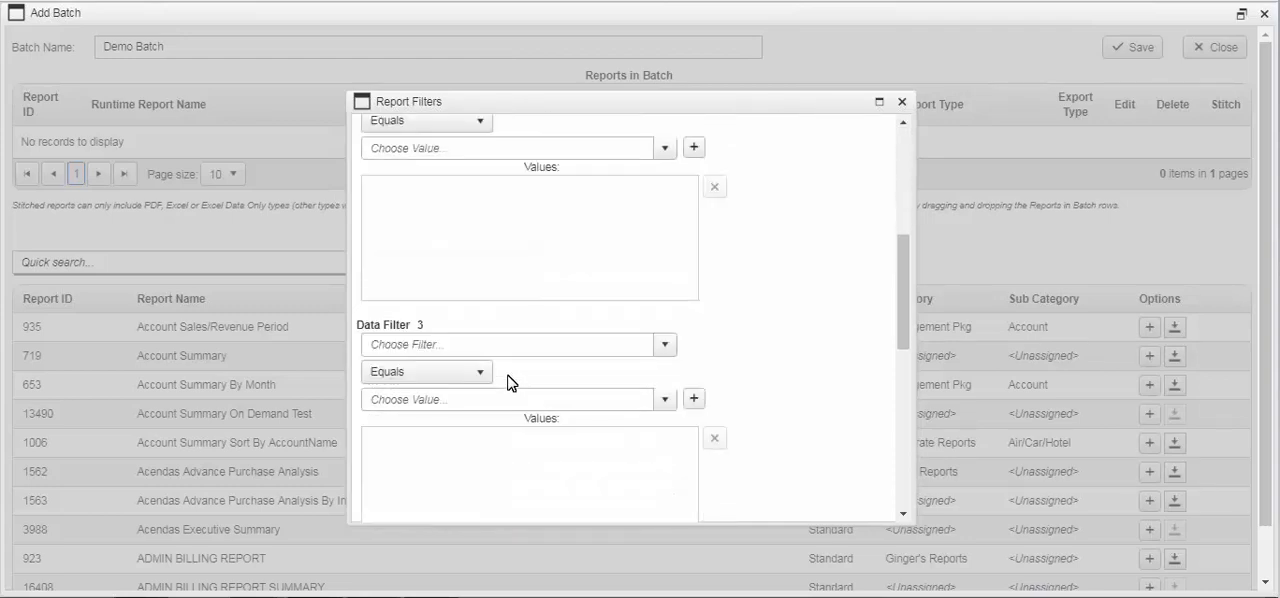
scroll(508, 383, "down", 2)
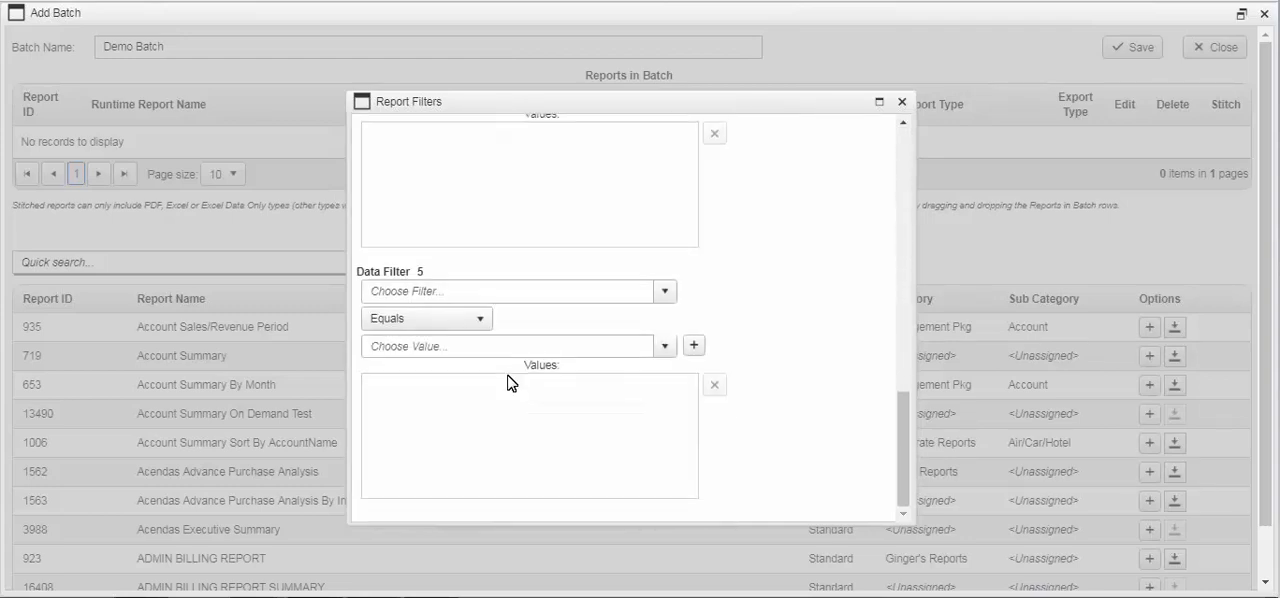
scroll(508, 383, "up", 10)
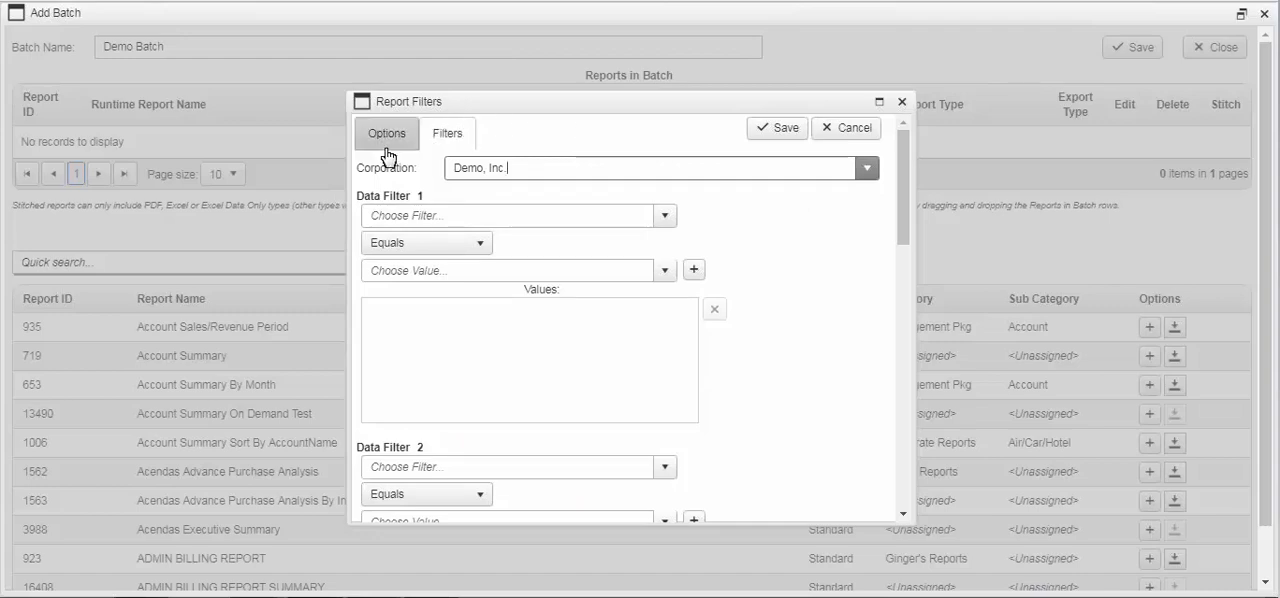
left_click(785, 133)
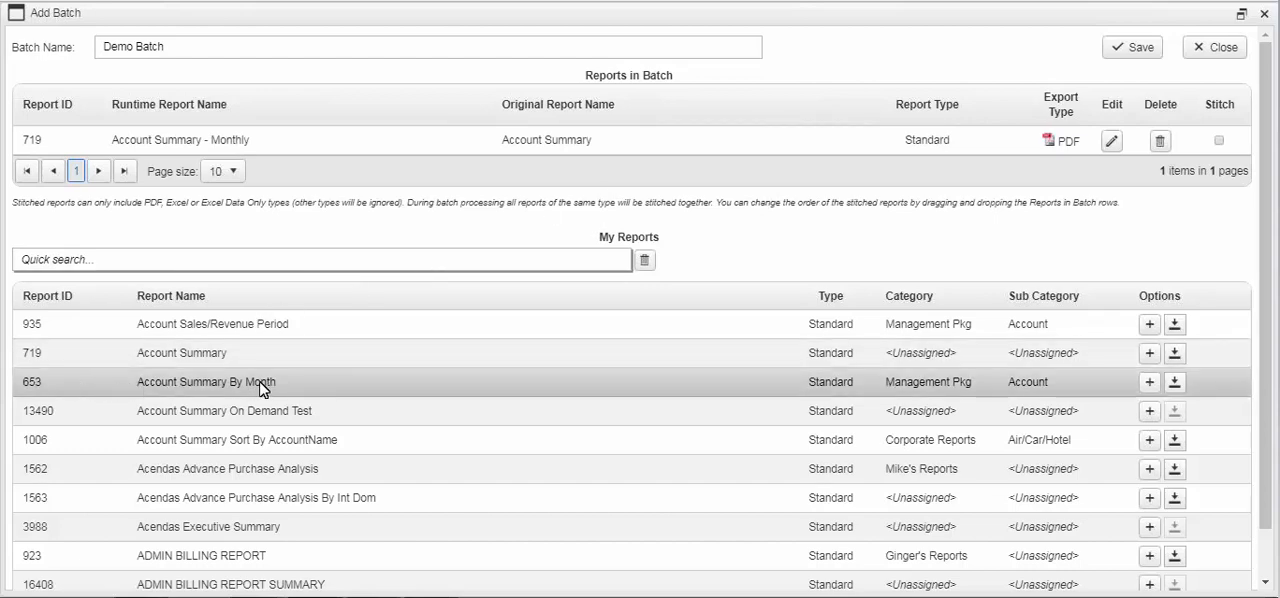
Find Traveler Activity By Invoice (ID 58) by searching "traveler activity", add it with Previous Month and Demo, Inc., and save the batch
left_click(144, 261)
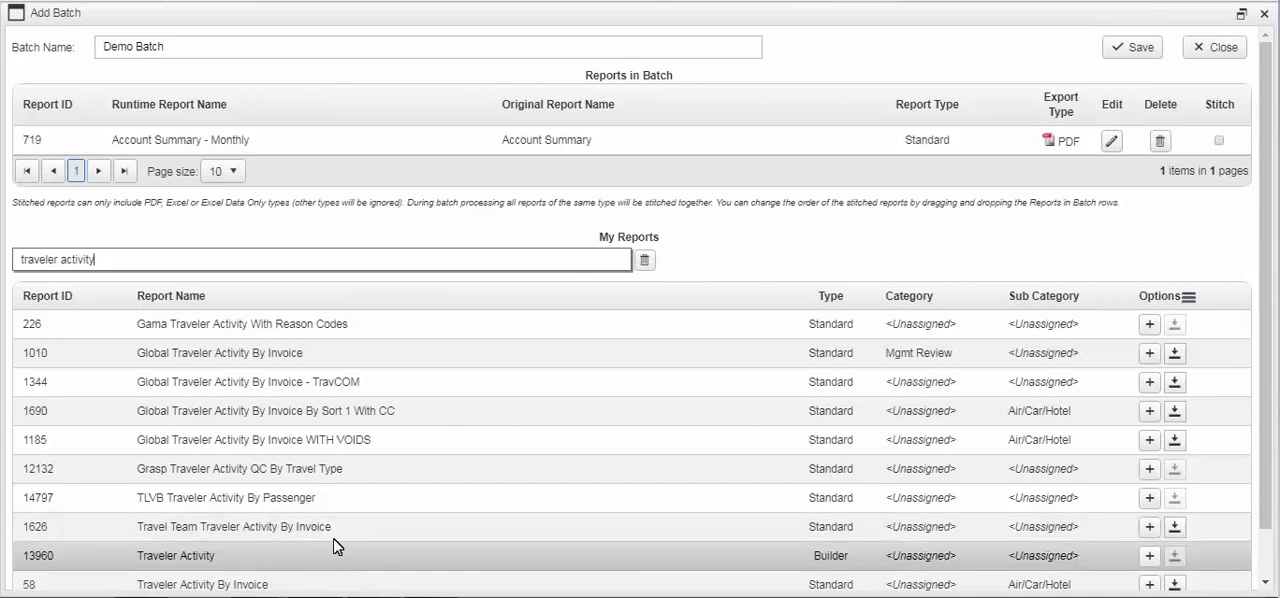
left_click(1150, 585)
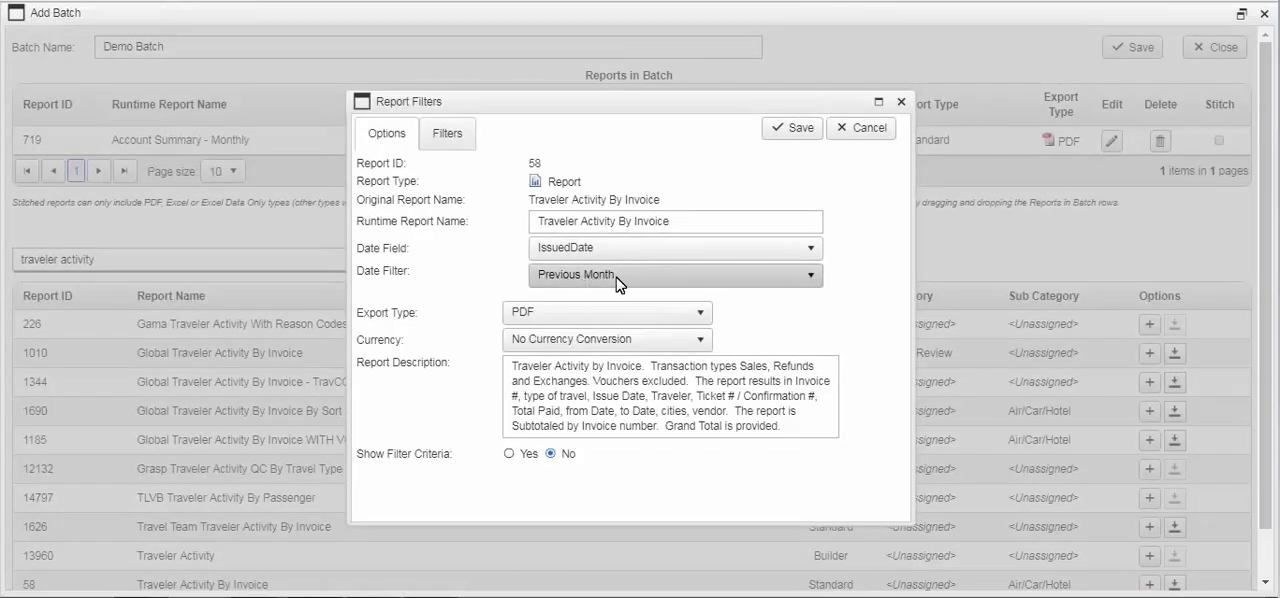
left_click(446, 144)
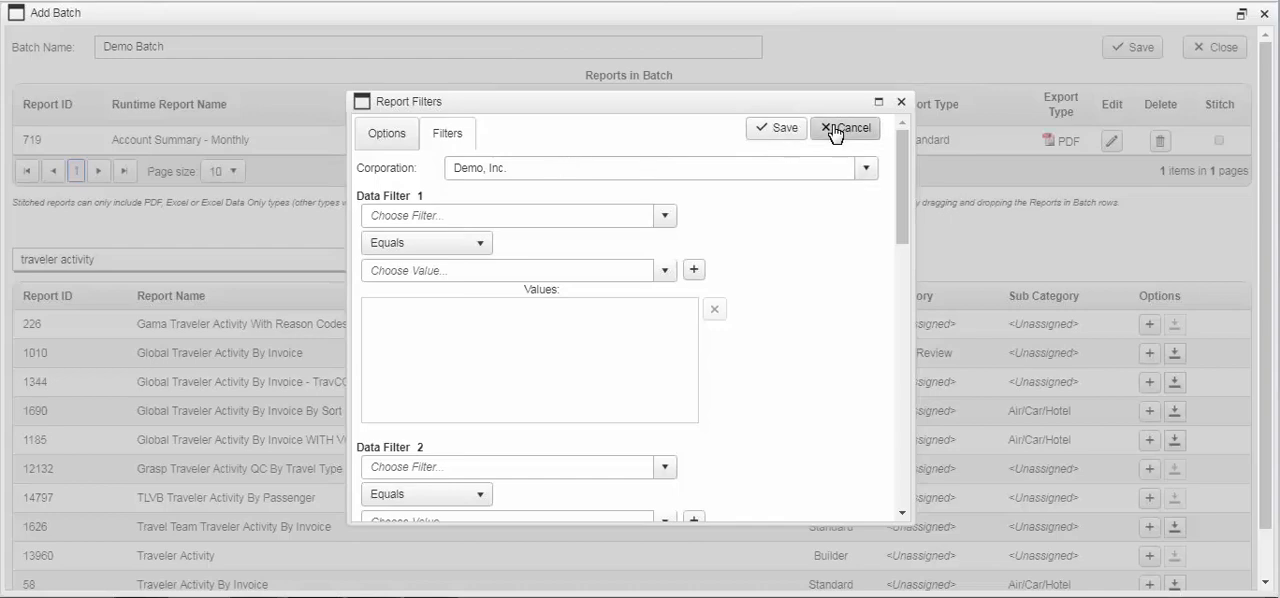
left_click(785, 130)
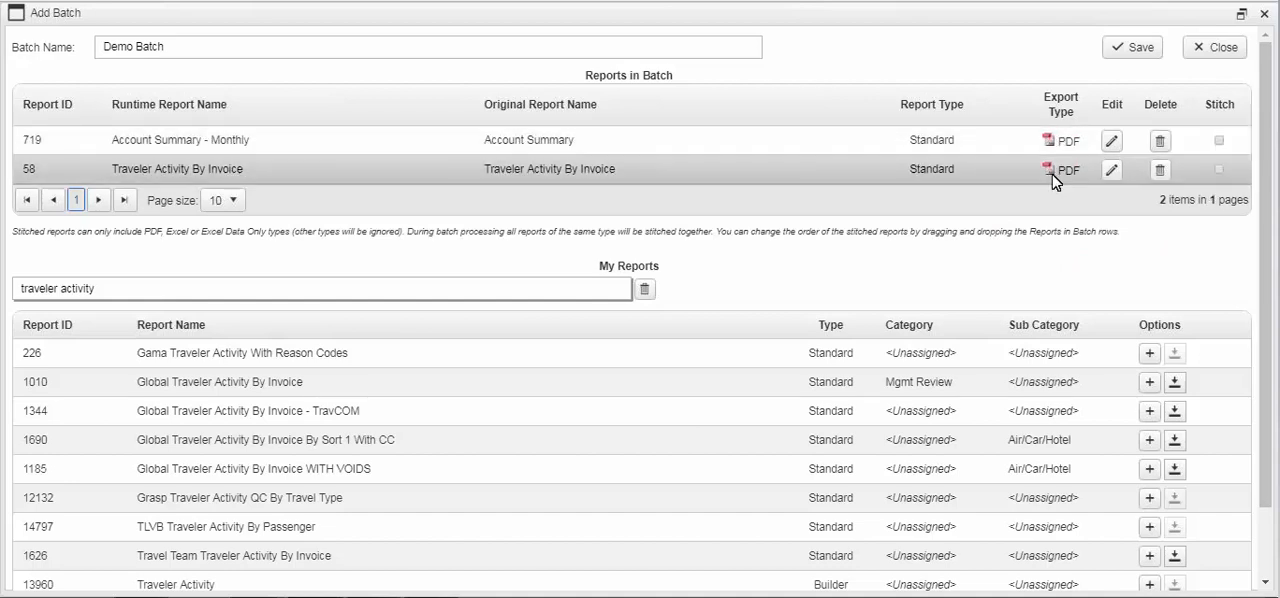
left_click(1133, 50)
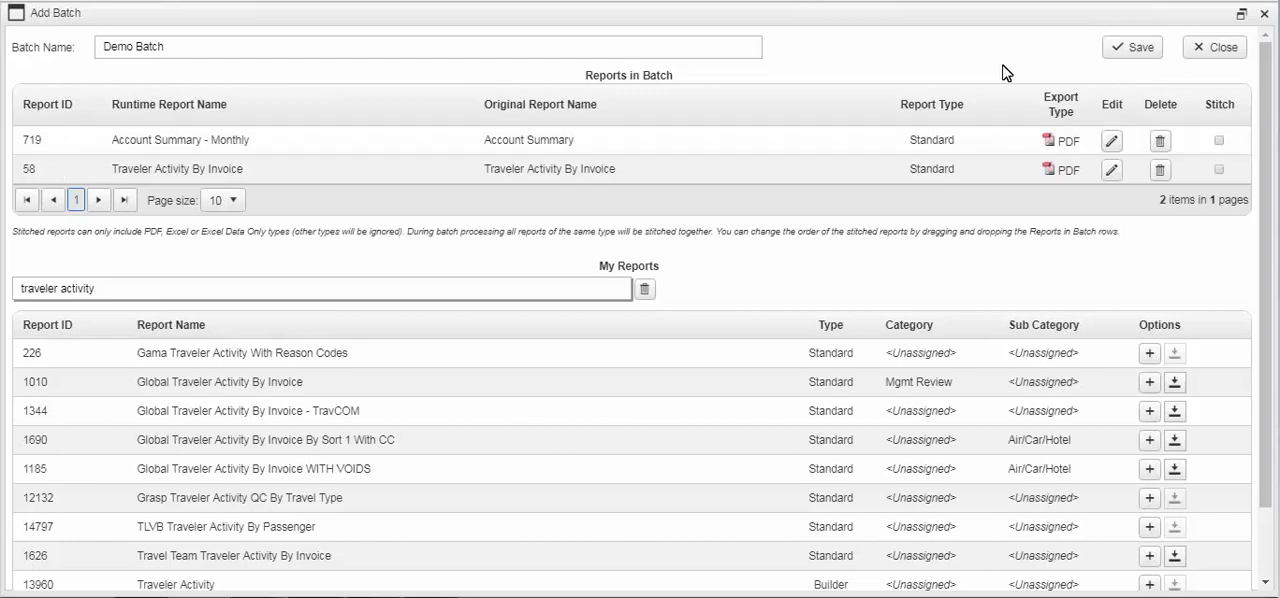
left_click(1130, 50)
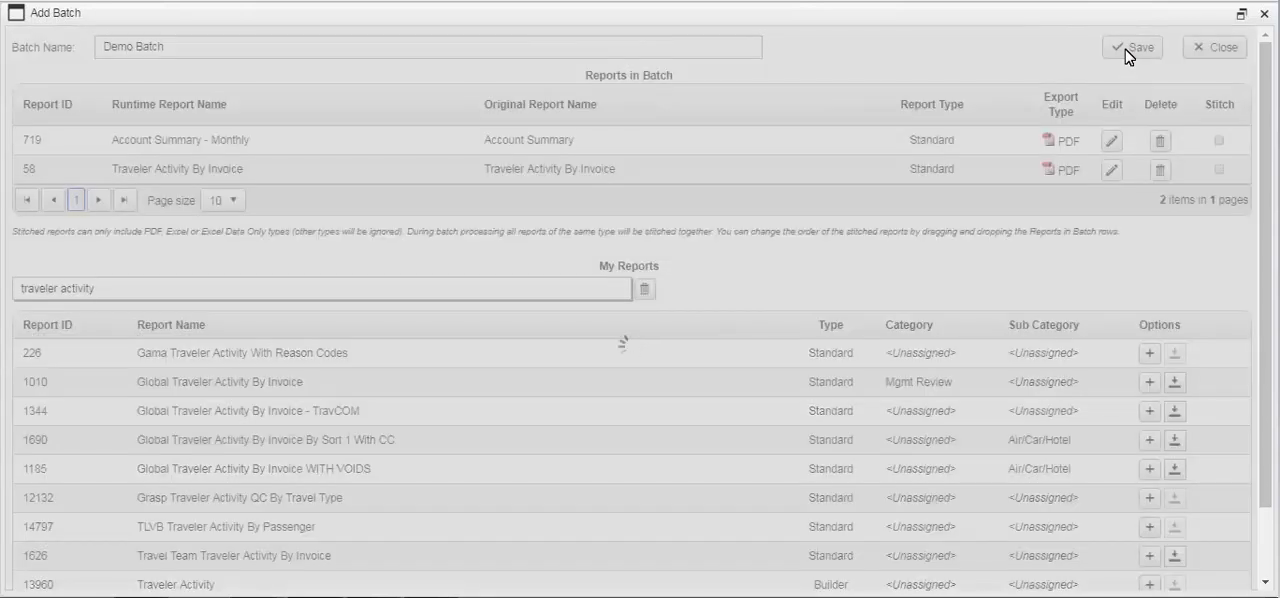